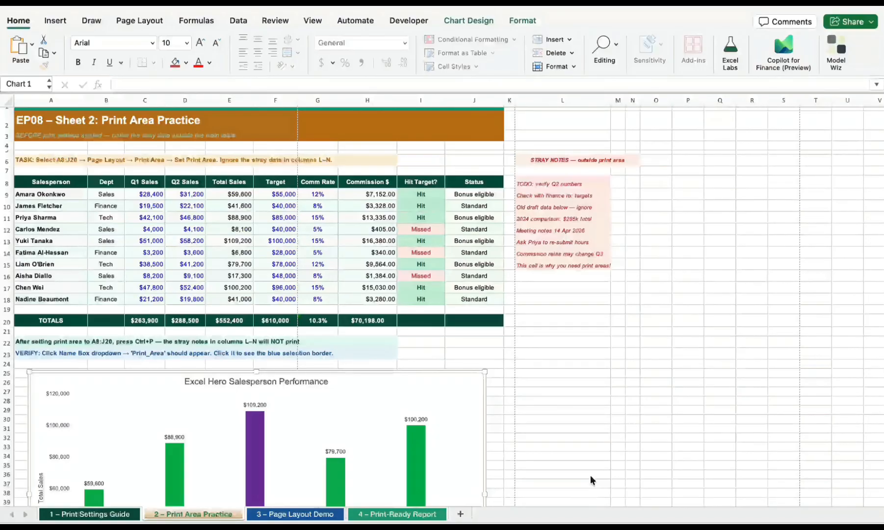
Open the print preview of the Print Area Practice sheet and review how its contents split across all pages.
key("super+p")
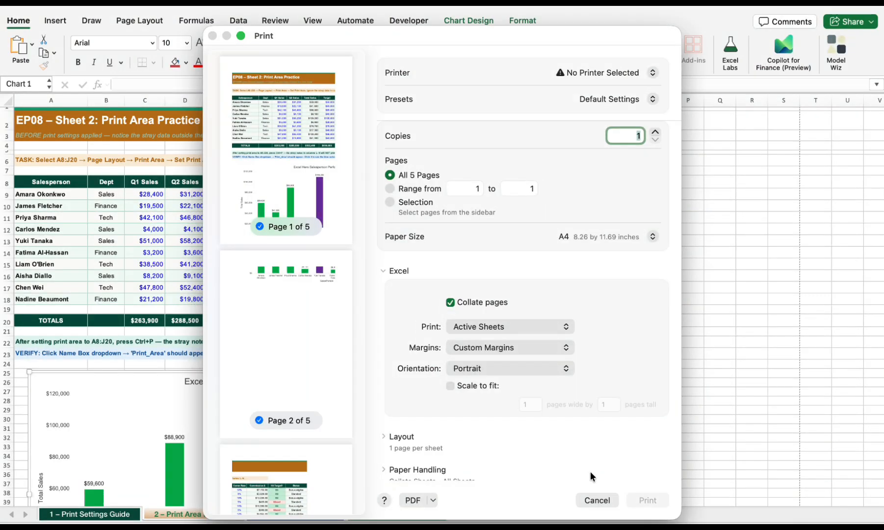
scroll(312, 231, "down", 10)
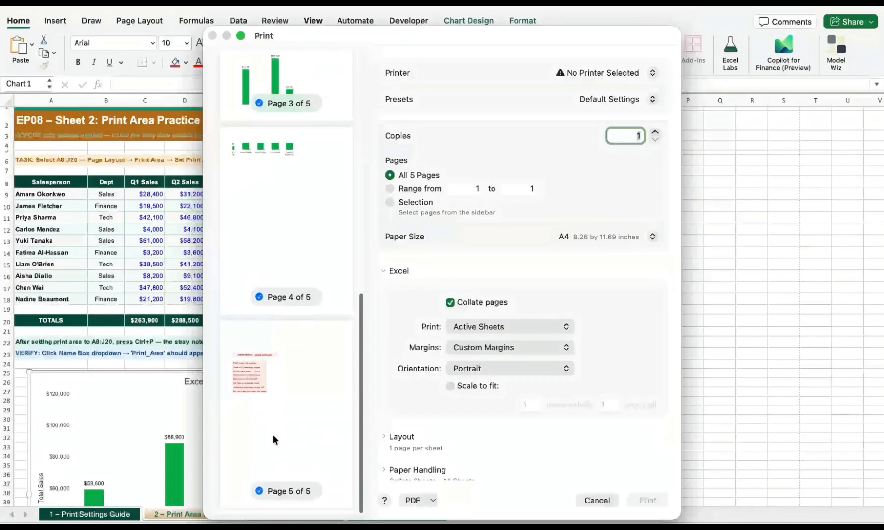
scroll(273, 434, "up", 10)
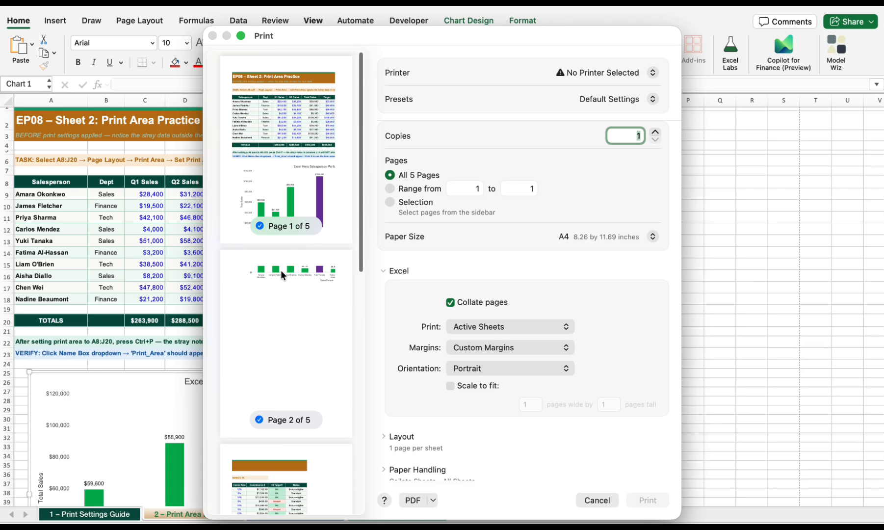
scroll(281, 270, "down", 10)
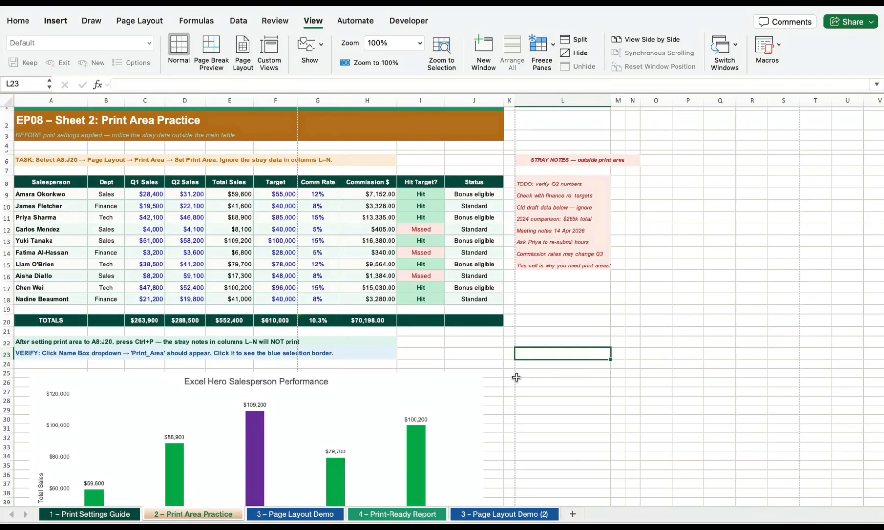
Switch the sheet to Page Layout view and examine where the table and chart break across pages.
left_click(18, 20)
left_click(313, 20)
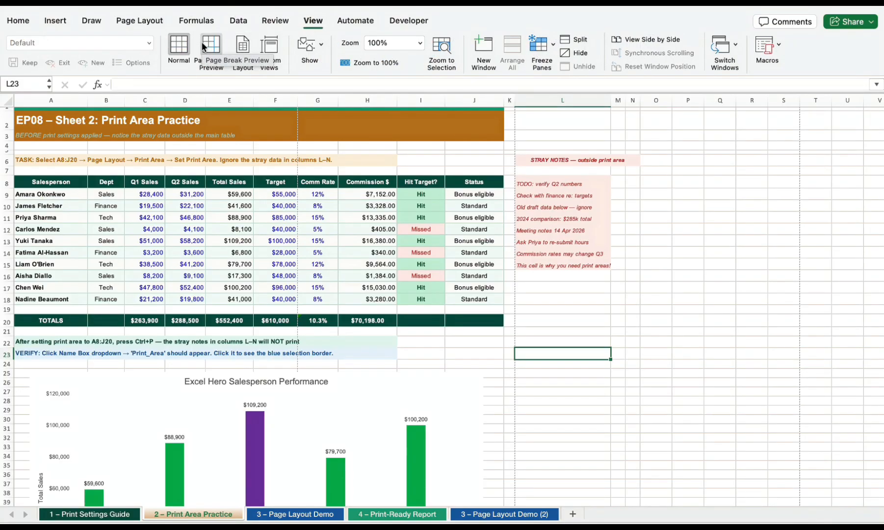
left_click(243, 49)
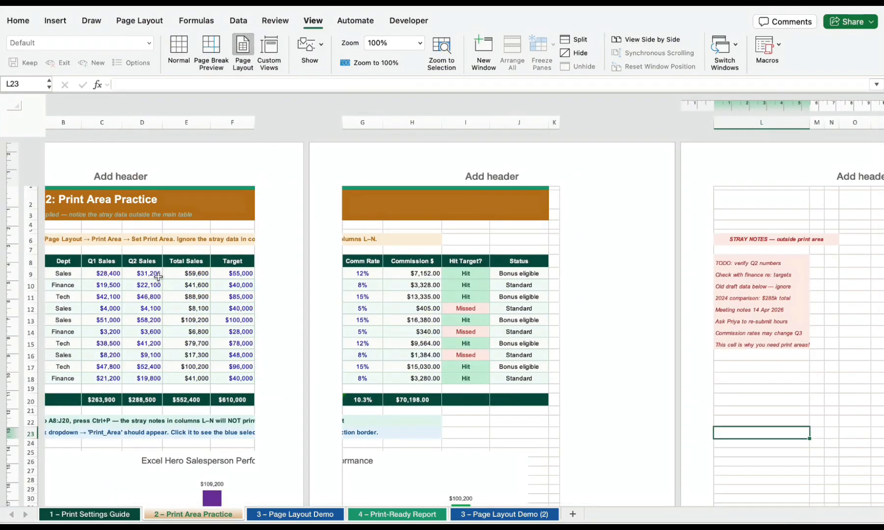
scroll(158, 276, "left", 5)
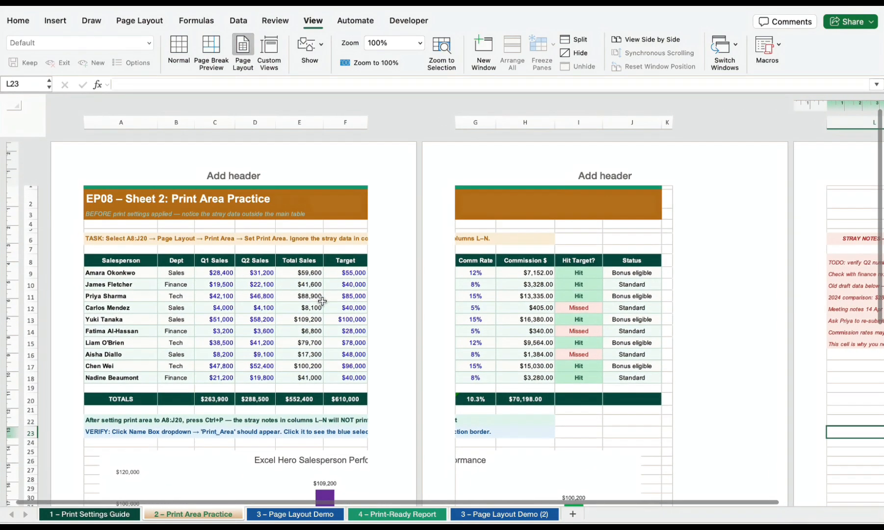
scroll(595, 305, "down", 5)
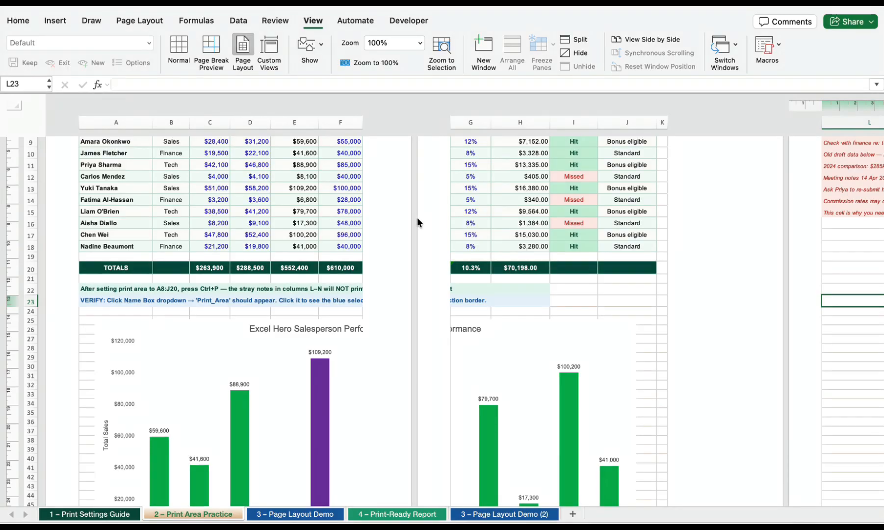
scroll(294, 127, "up", 5)
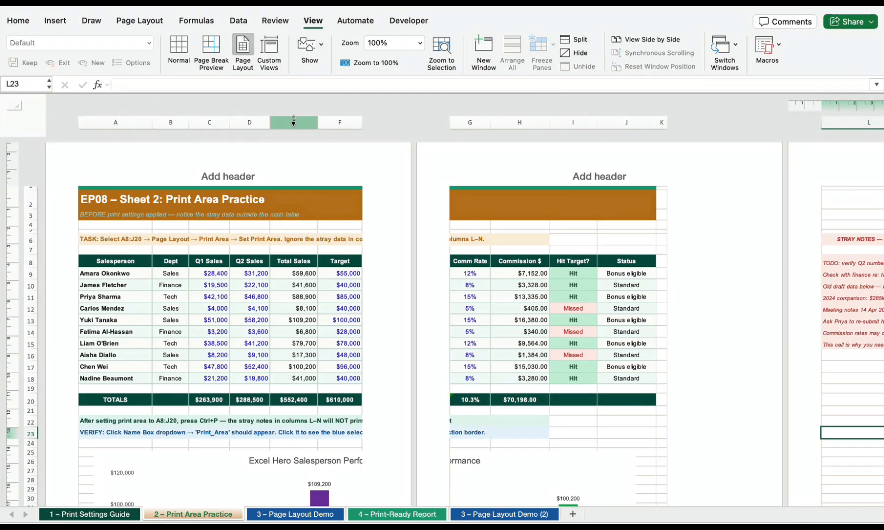
Enter "bg" in cell F24 and narrow the Status column (J) to roughly fit its text.
scroll(293, 122, "down", 3)
left_click(327, 391)
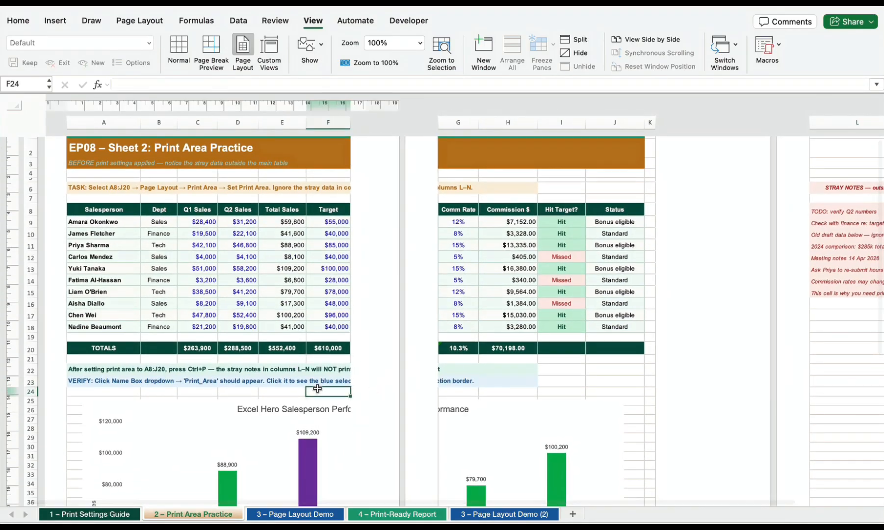
type("bg")
key("Up")
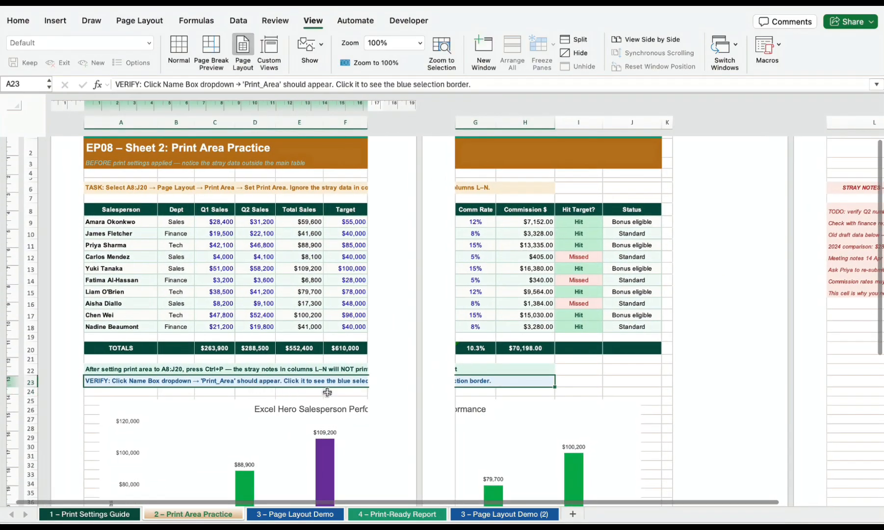
left_click_drag(662, 119, 644, 117)
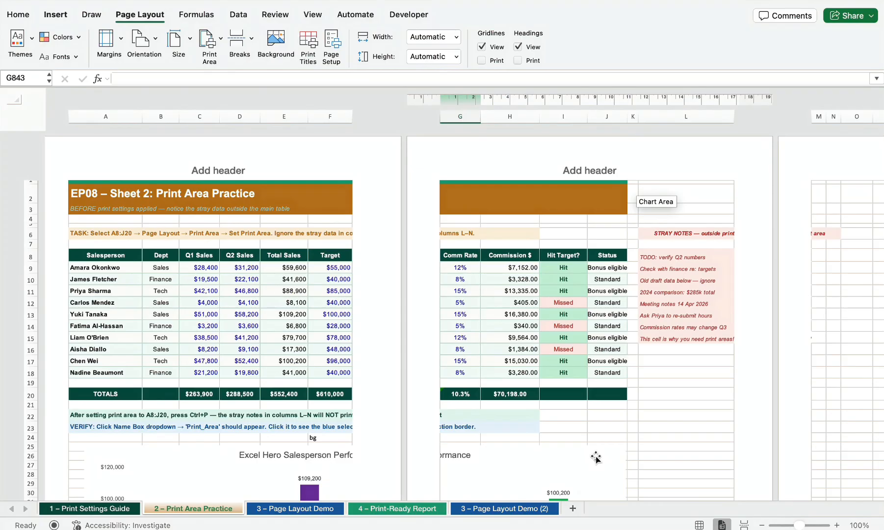
Set the range A1:J23, from the title banner to the VERIFY note, as the print area.
left_click_drag(73, 183, 532, 429)
left_click(20, 10)
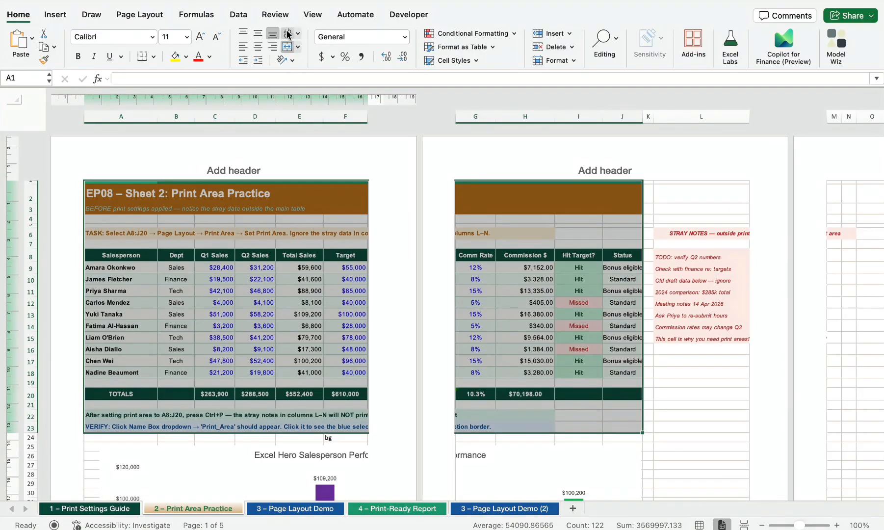
left_click(152, 16)
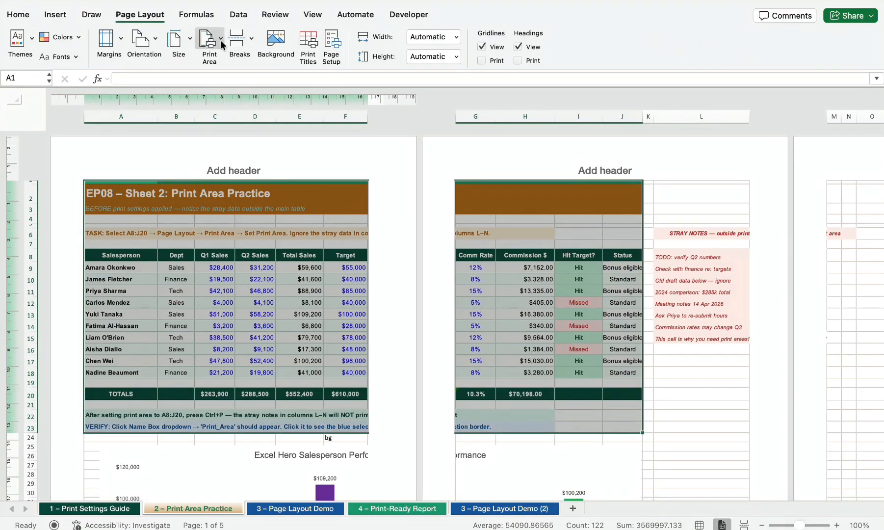
left_click(211, 42)
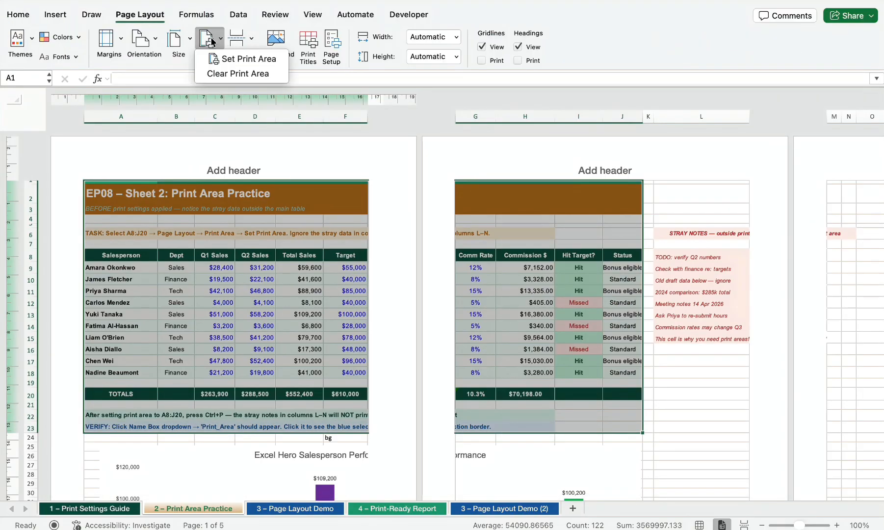
left_click(235, 59)
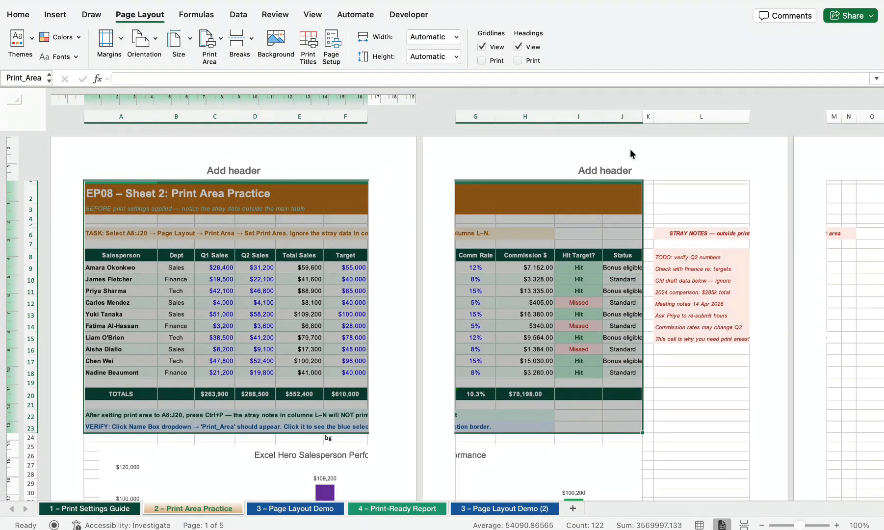
Verify the print area by checking the defined names for Print_Area and reviewing the pages in the print preview.
left_click(706, 194)
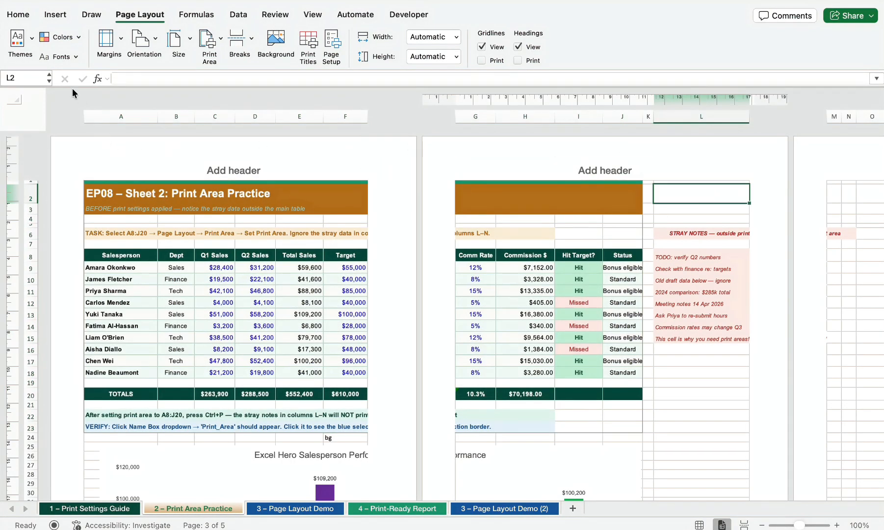
left_click(48, 81)
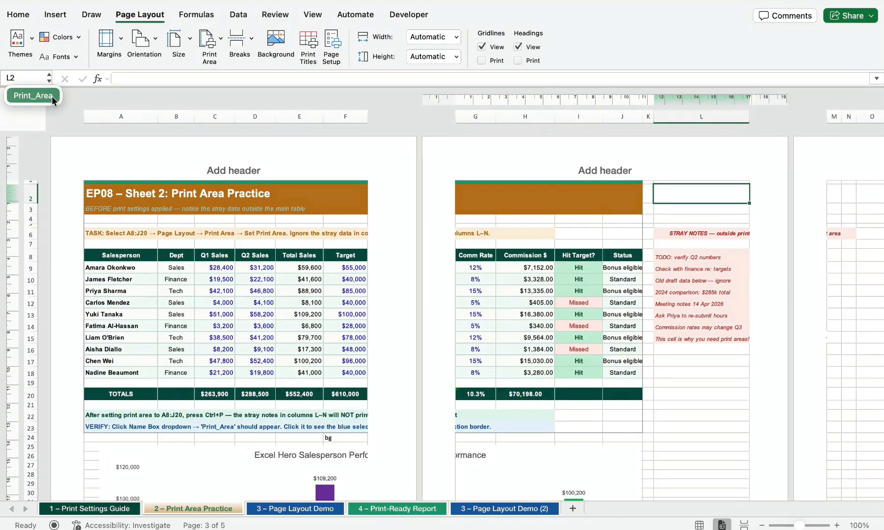
left_click(214, 37)
left_click(219, 37)
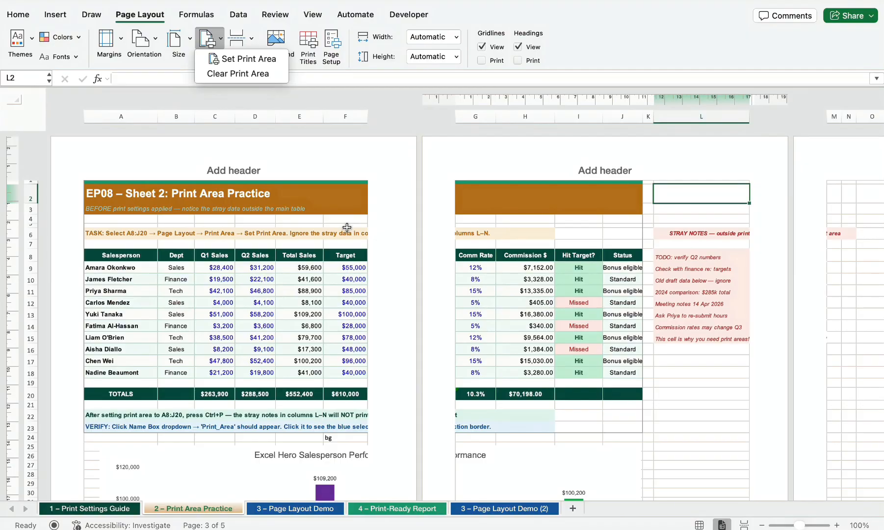
key("ctrl+p")
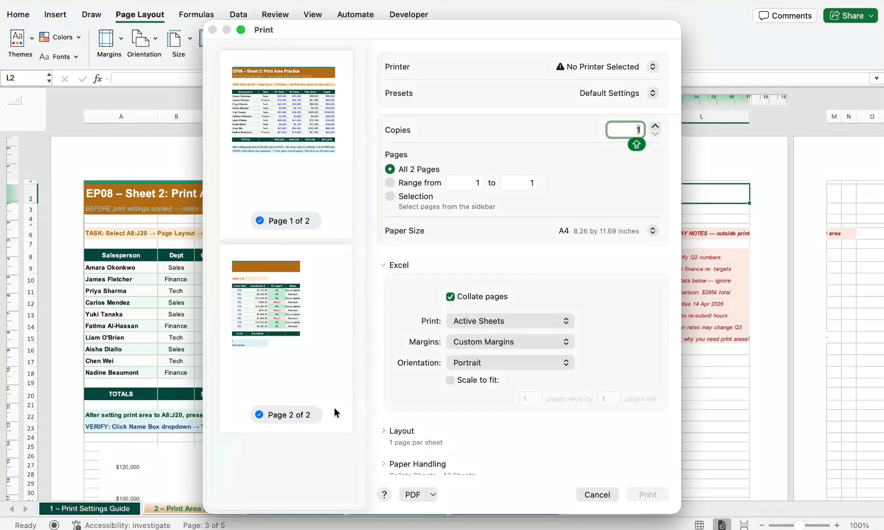
left_click(594, 495)
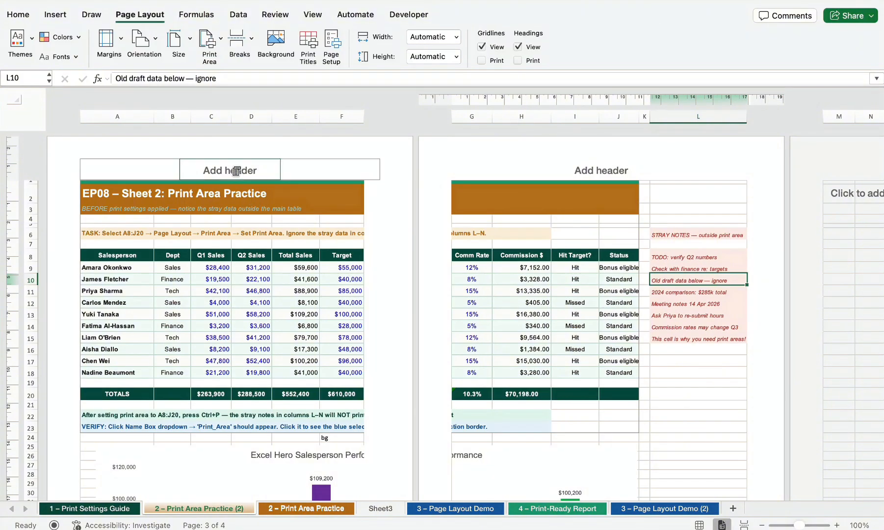
Set the page orientation of the 2 – Print Area Practice (2) sheet to Landscape and delete the stray-notes columns L to N.
left_click(156, 43)
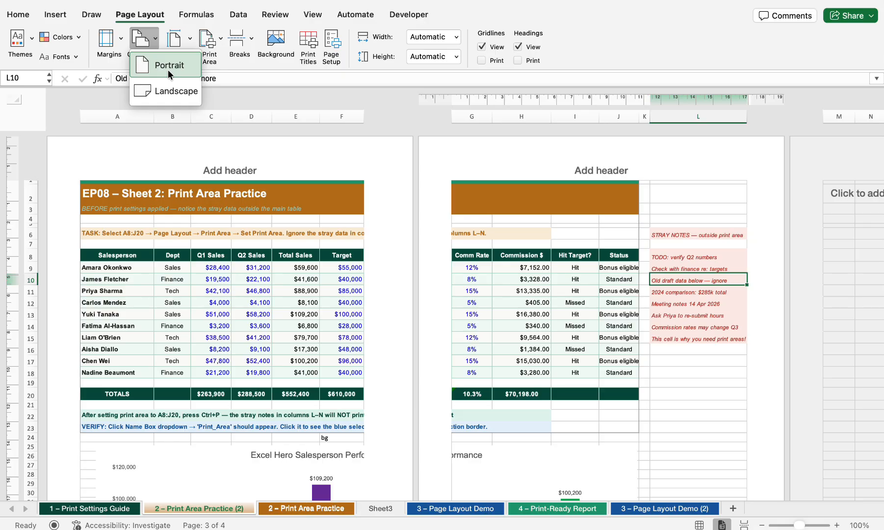
left_click(177, 88)
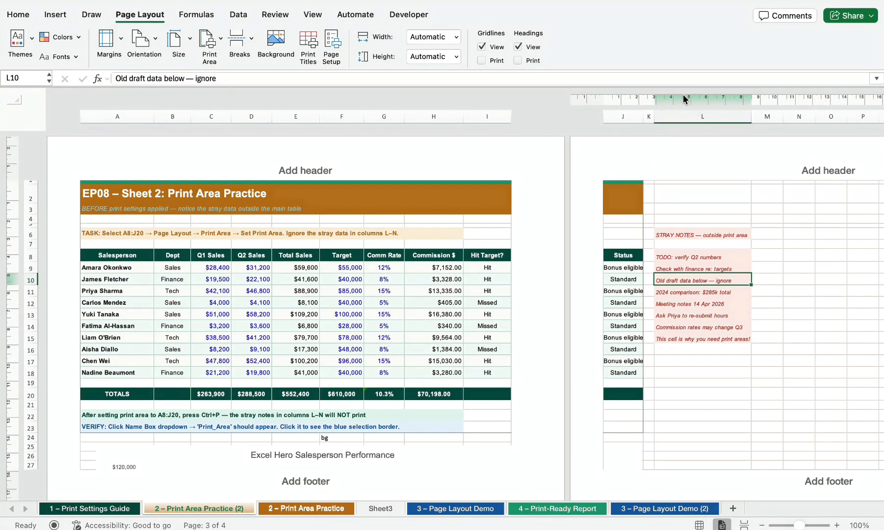
left_click_drag(706, 117, 794, 111)
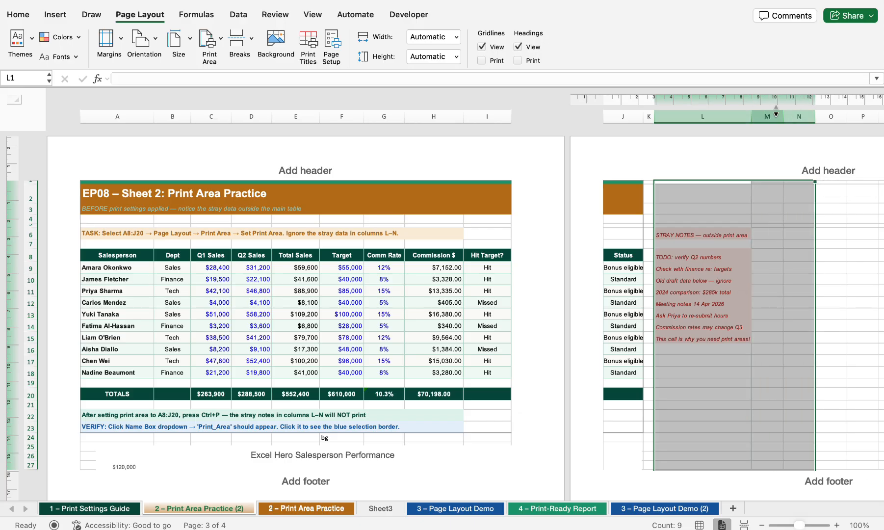
key("super+minus")
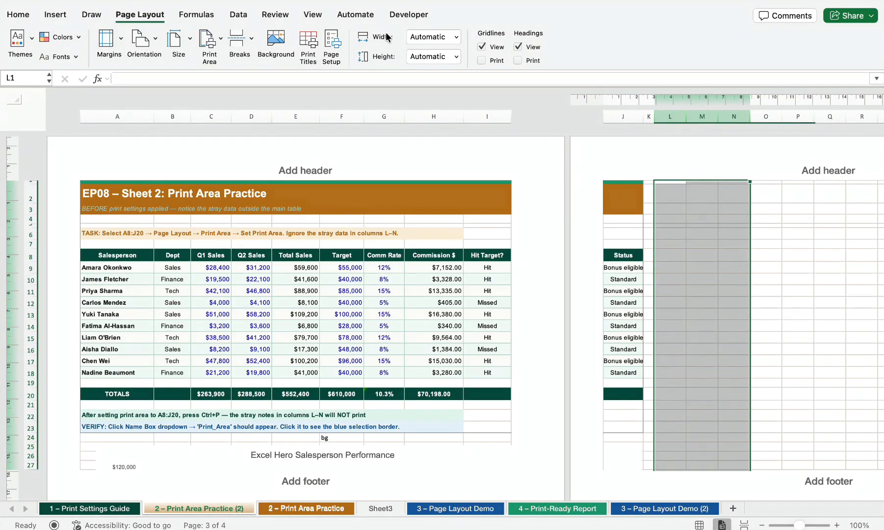
Scale the printout to fit a width of 1 page and review the resulting page layout.
left_click(455, 40)
left_click(432, 71)
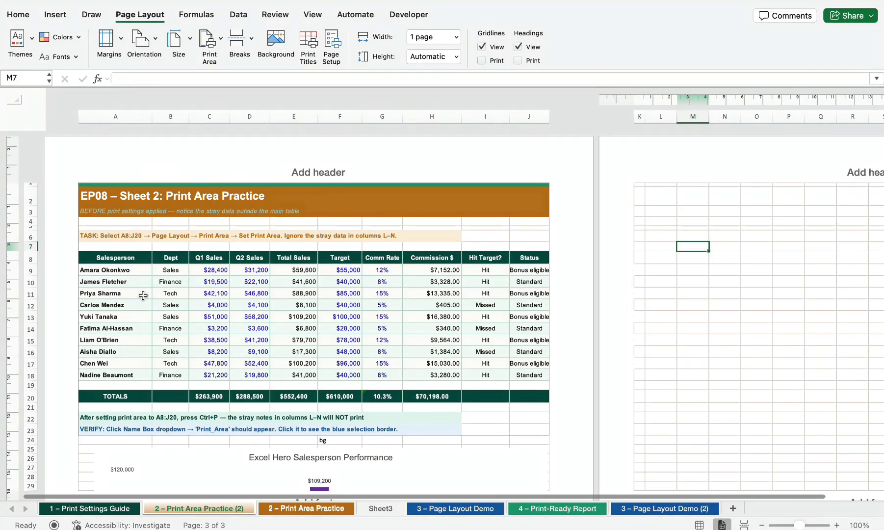
scroll(143, 295, "down", 3)
scroll(143, 293, "up", 3)
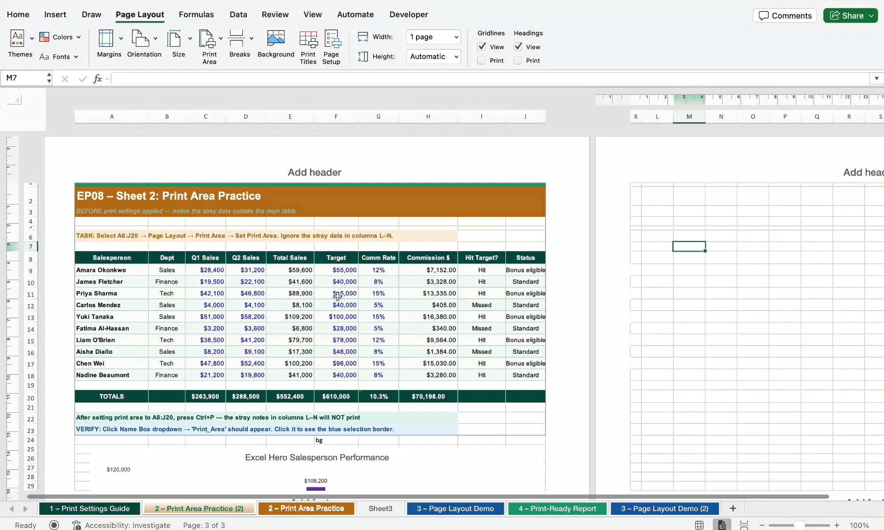
scroll(416, 224, "left", 2)
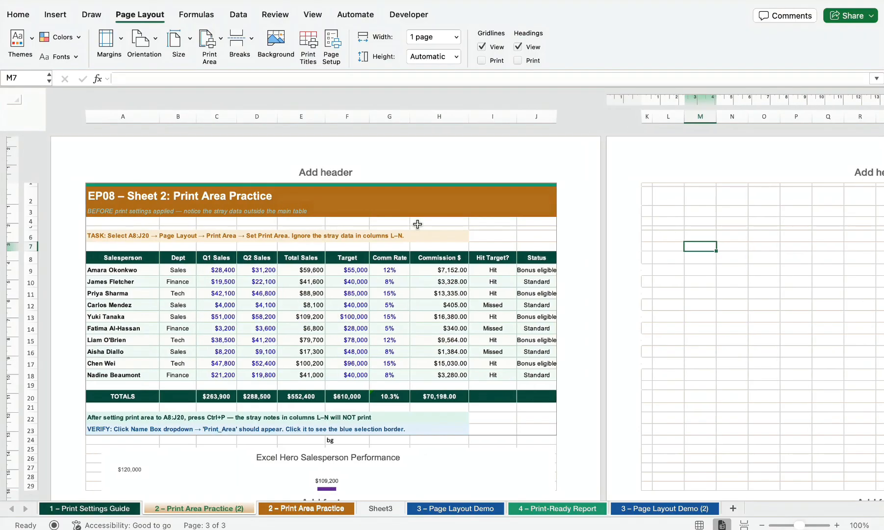
Apply the Narrow margins preset to the sheet and check how the pages break.
left_click(109, 40)
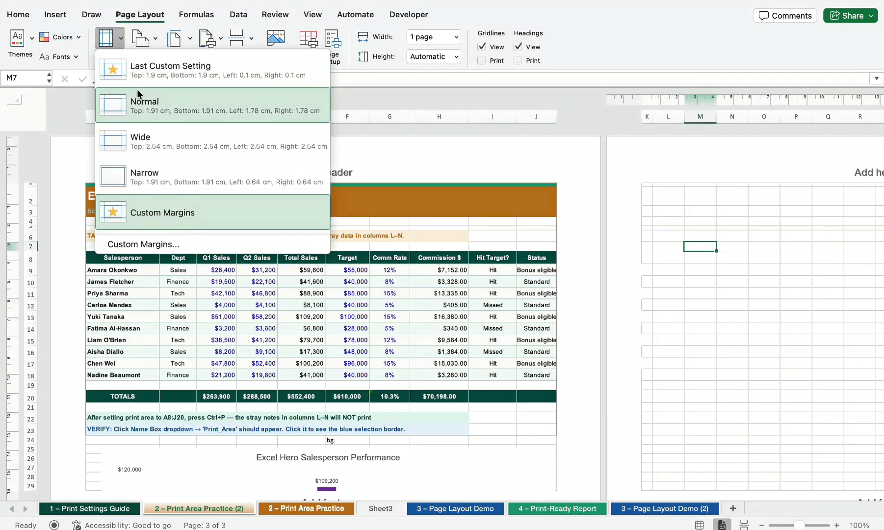
left_click(139, 172)
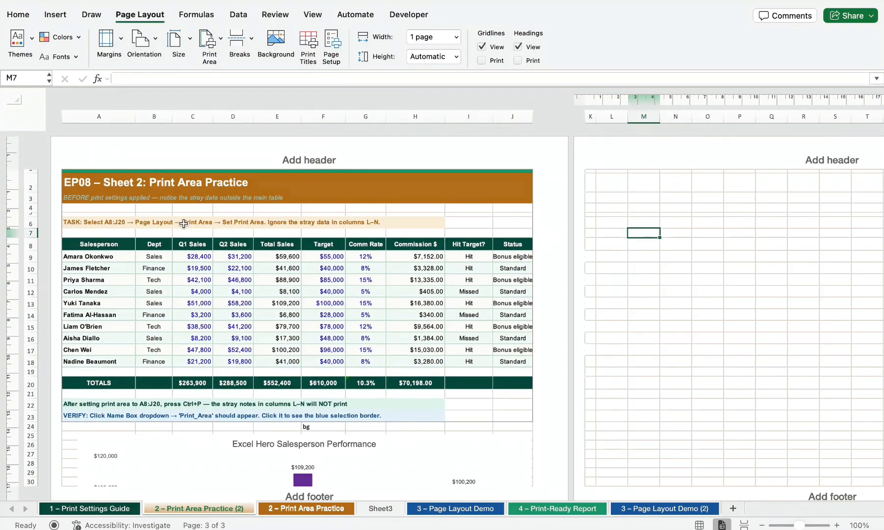
scroll(205, 260, "down", 1)
scroll(205, 260, "down", 1)
scroll(220, 321, "down", 3)
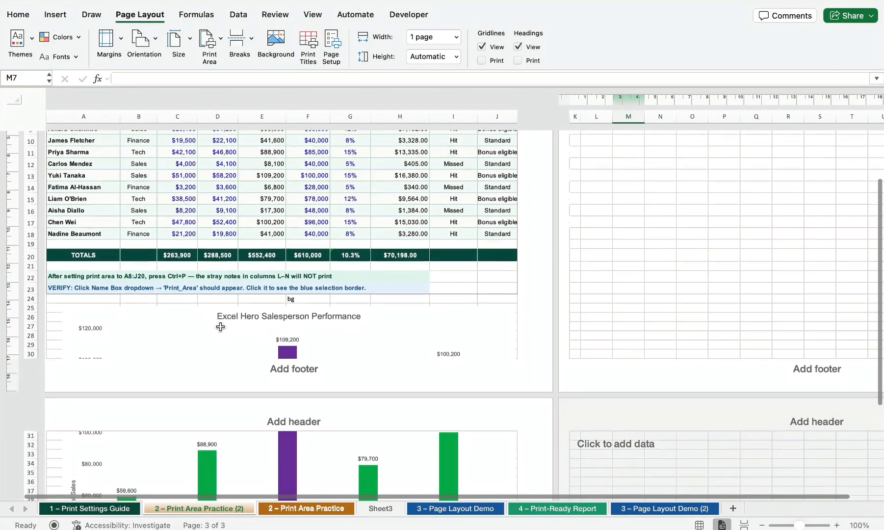
scroll(220, 327, "up", 5)
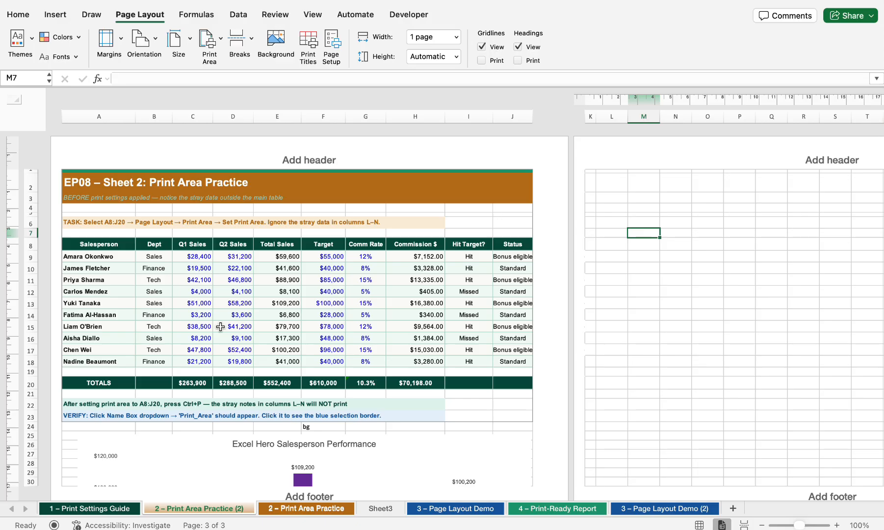
Set row 8 ($8:$8) as the title row to repeat at the top of every printed page.
scroll(576, 467, "down", 1)
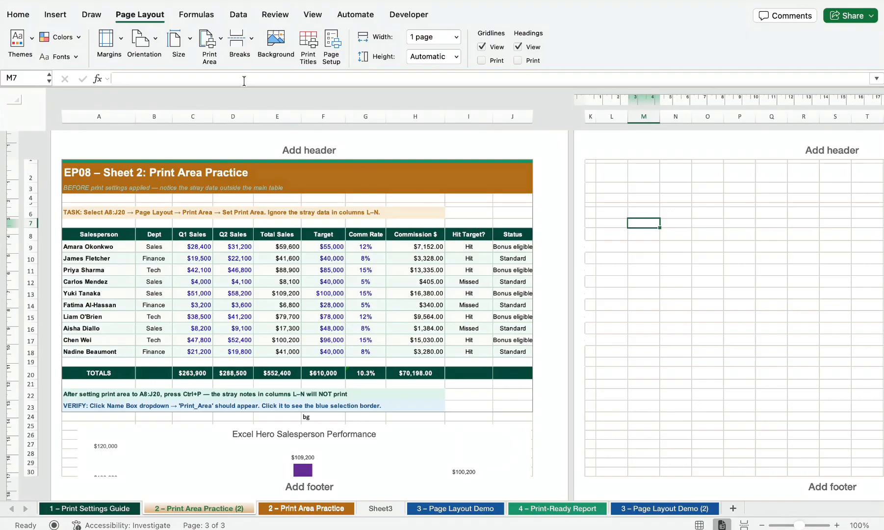
left_click(307, 42)
left_click(421, 158)
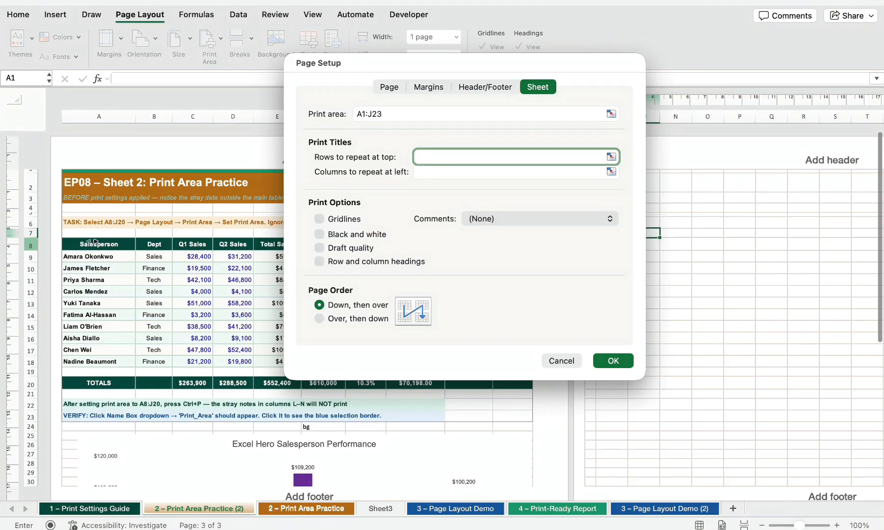
left_click(95, 242)
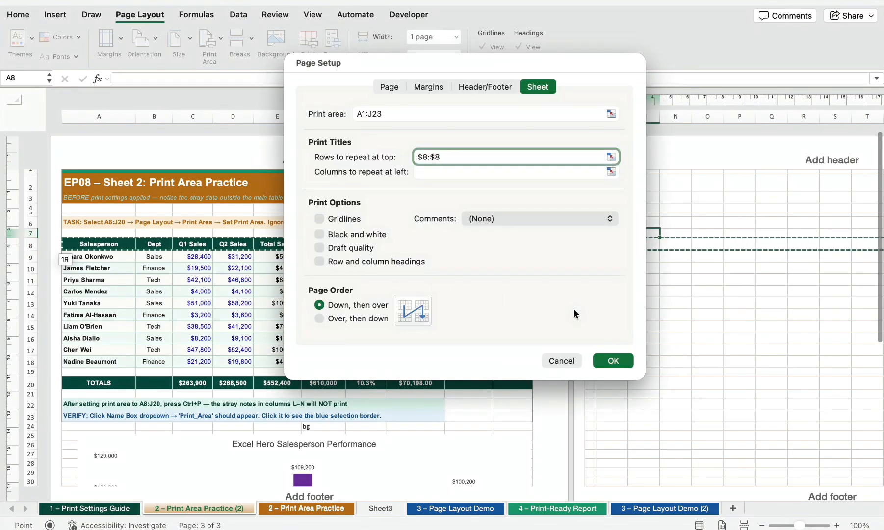
left_click(613, 360)
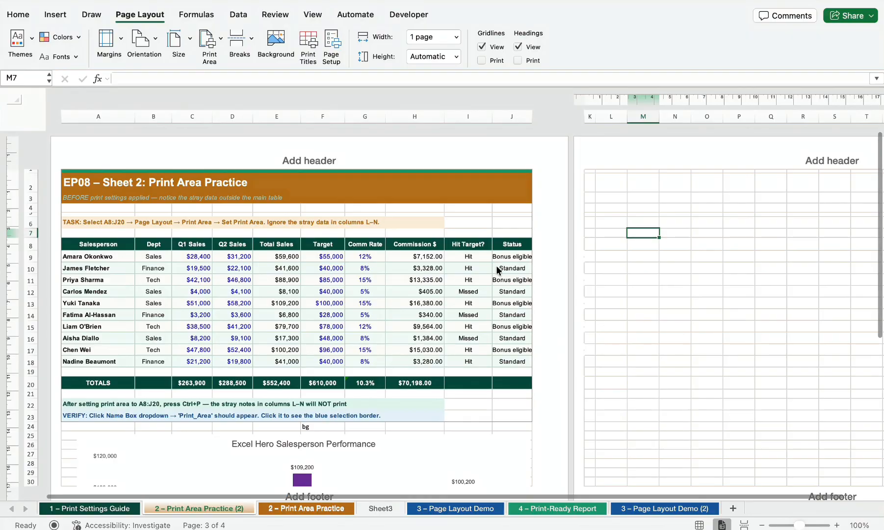
Move the Excel Hero Salesperson Performance chart down so it sits entirely on the second page, below the repeated header row.
scroll(351, 239, "down", 5)
scroll(301, 273, "up", 1)
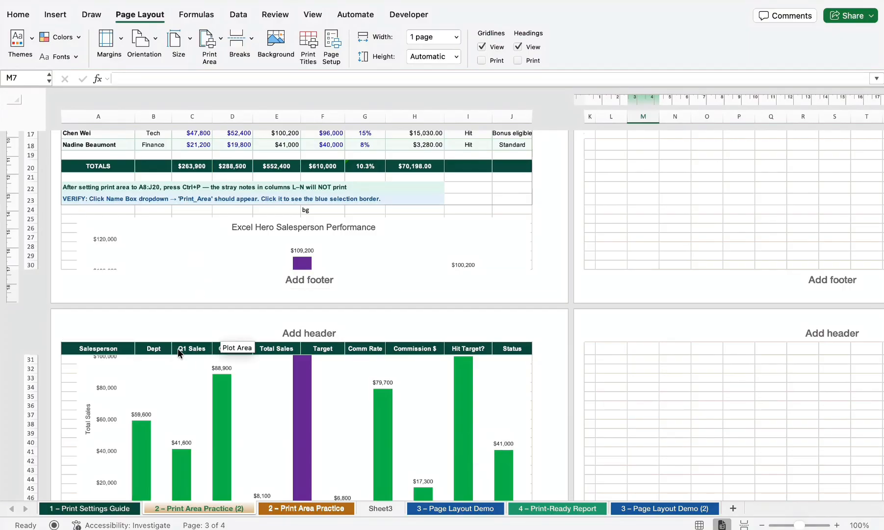
scroll(296, 399, "down", 2)
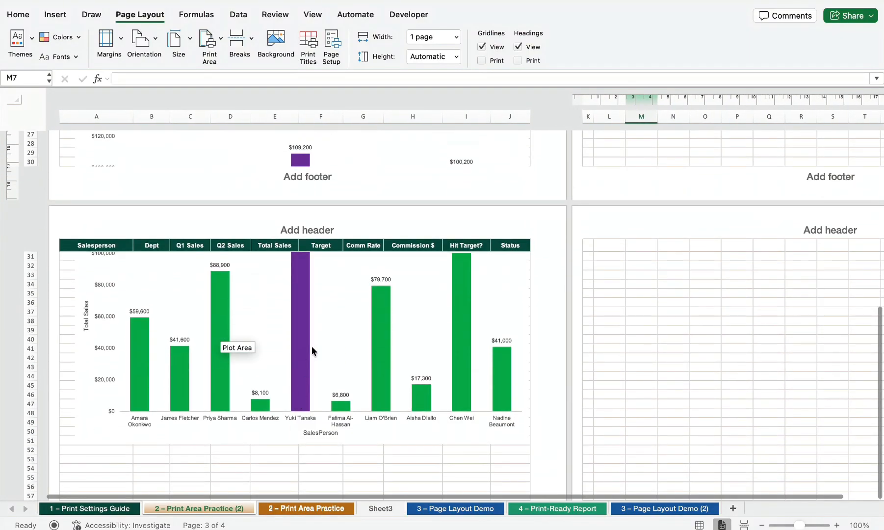
left_click(510, 275)
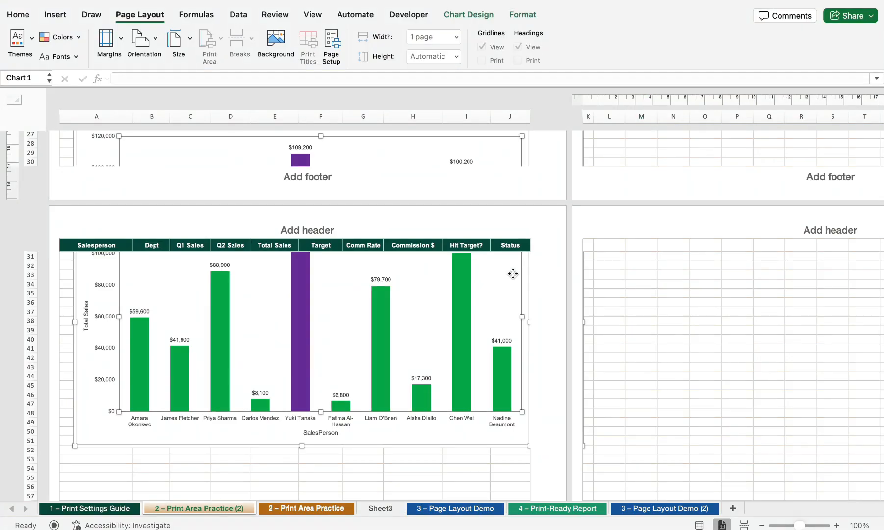
left_click_drag(513, 273, 516, 460)
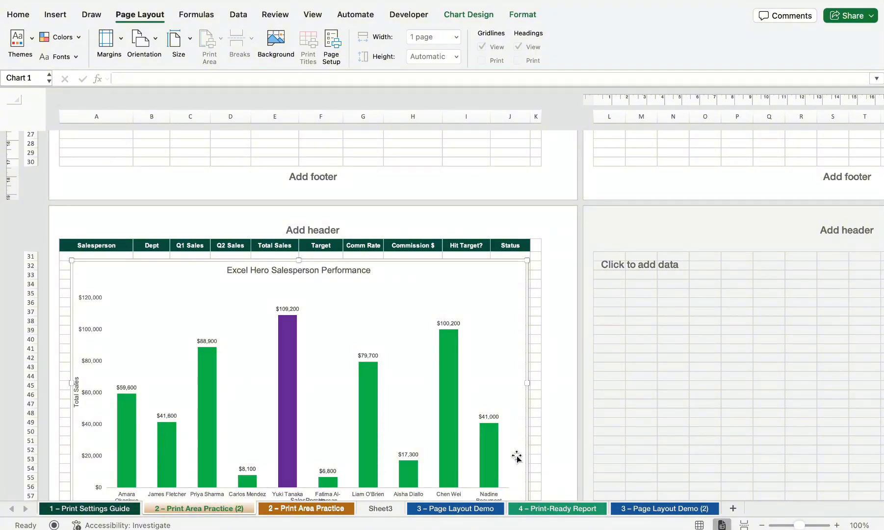
Review the sheet's print area and repeated title row in the page setup, then close it without changes.
left_click(355, 144)
left_click(303, 48)
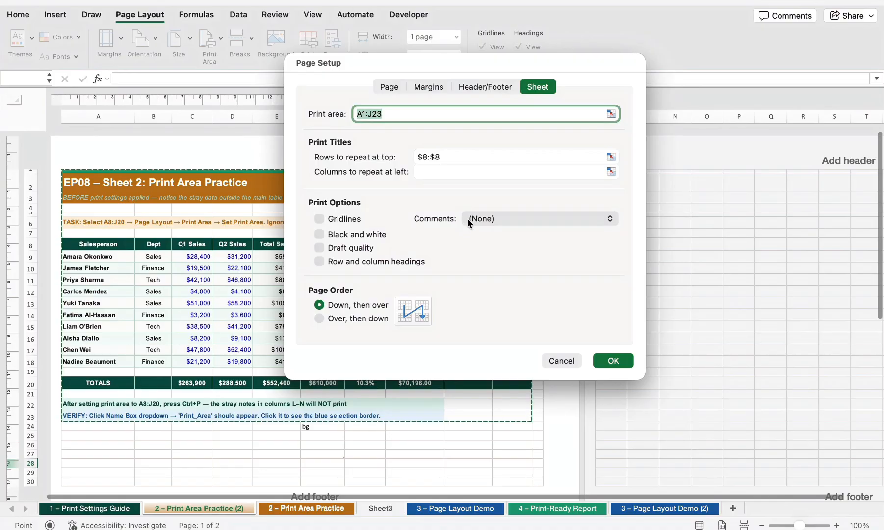
left_click(560, 361)
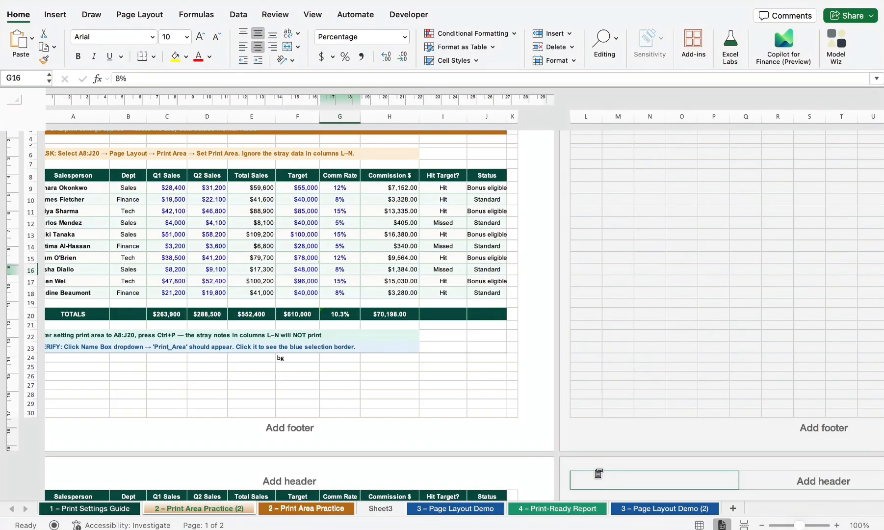
Enter "Commission Calculator Q1 2026" in the center section of the page header.
scroll(300, 153, "up", 3)
left_click(296, 158)
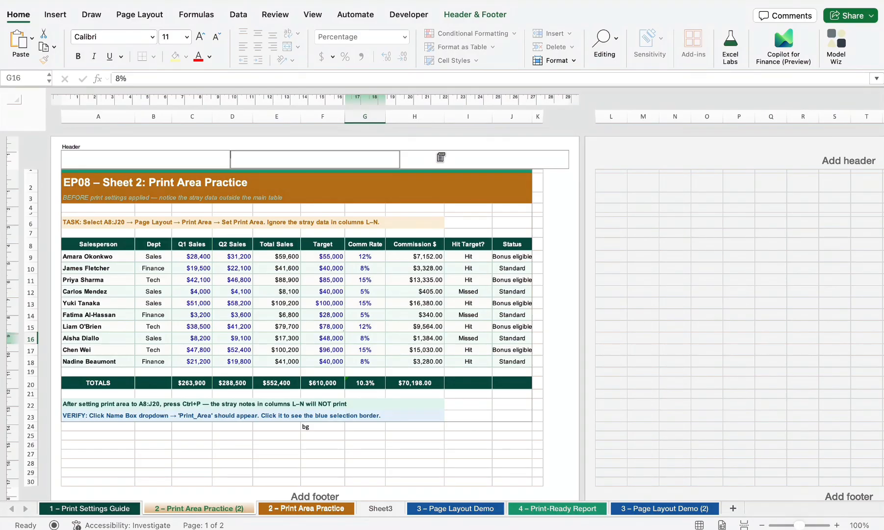
type("Commission Calculator Q")
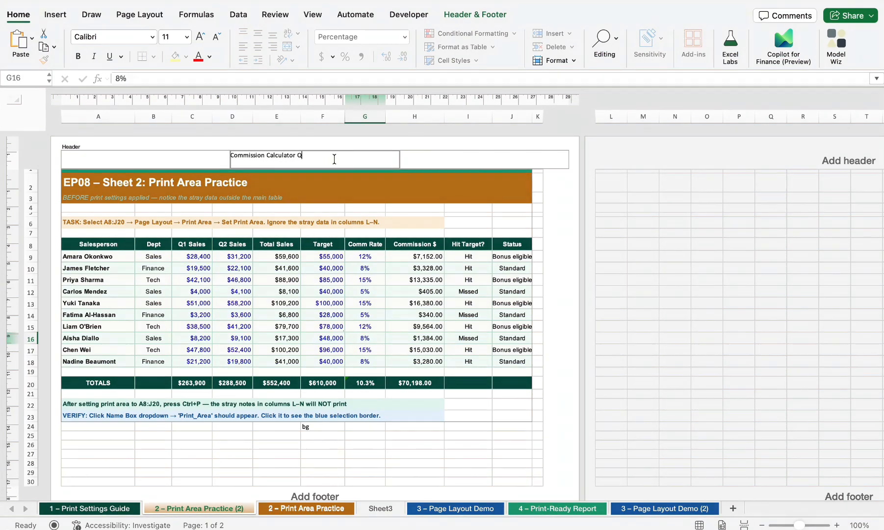
type("1 2026")
Insert the current date code &[Date] in the right section of the page header and finish editing the header.
left_click(423, 155)
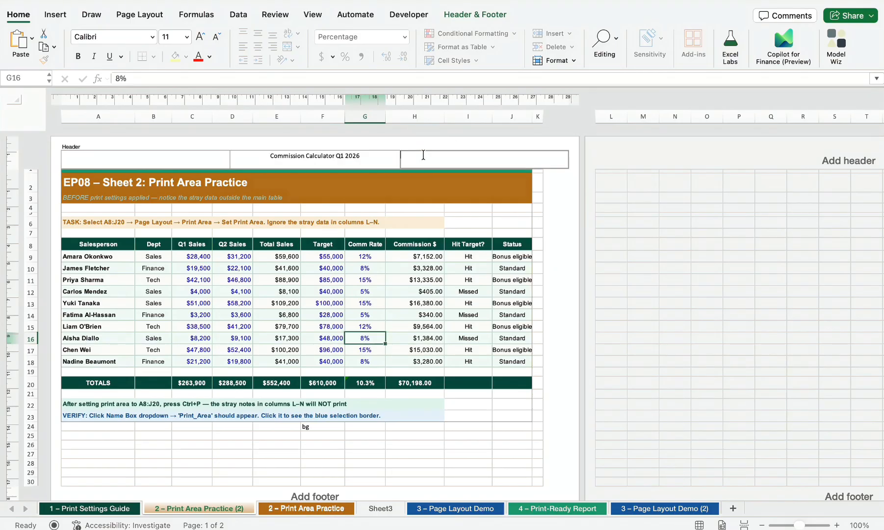
left_click(465, 18)
left_click(151, 45)
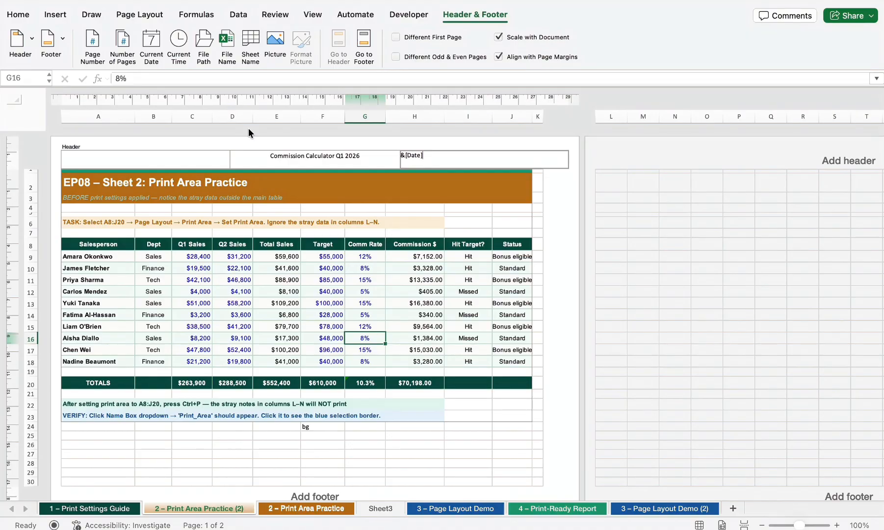
left_click(243, 190)
Add the page numbering "&[Page] of &[Pages]" to the right footer section and "Confidential" to the left footer section.
scroll(243, 189, "down", 3)
left_click(303, 399)
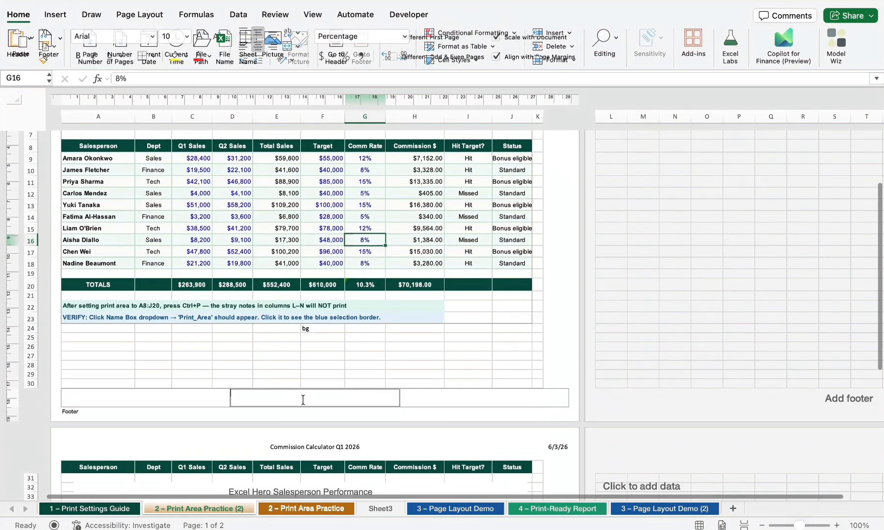
left_click(436, 398)
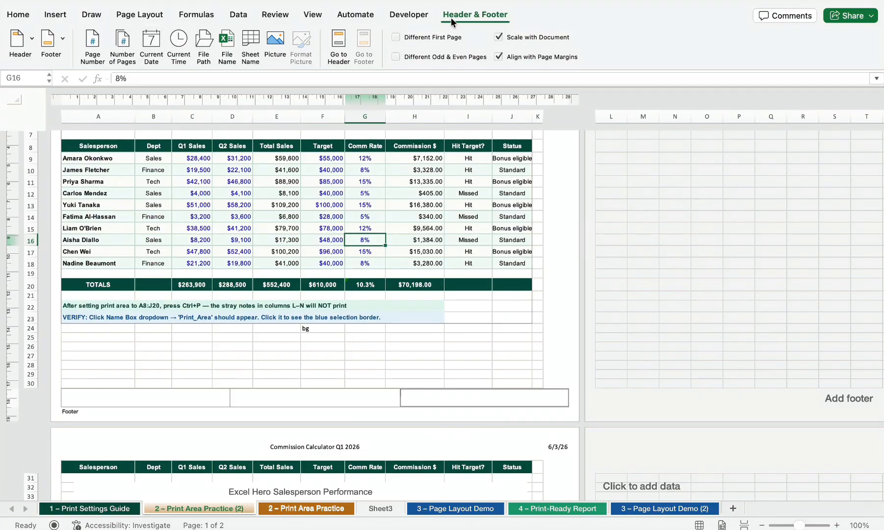
left_click(93, 46)
type("of")
left_click(124, 39)
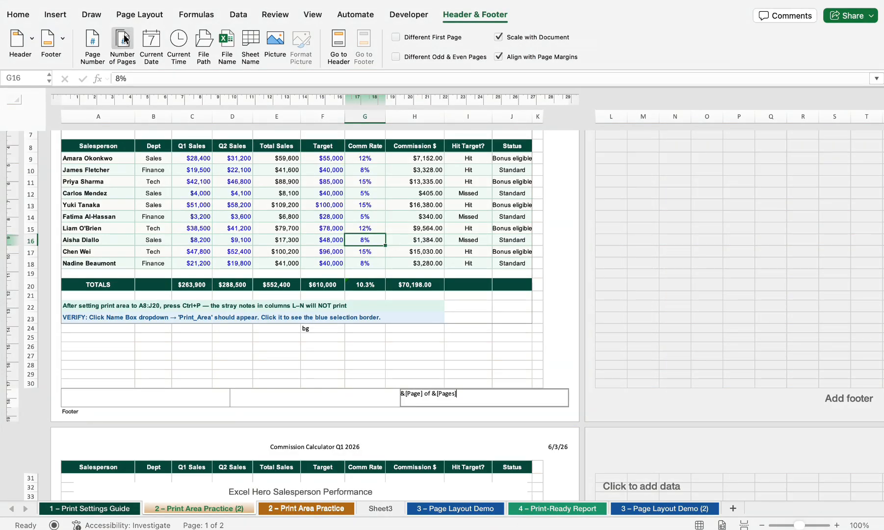
left_click(76, 397)
type("Confidential")
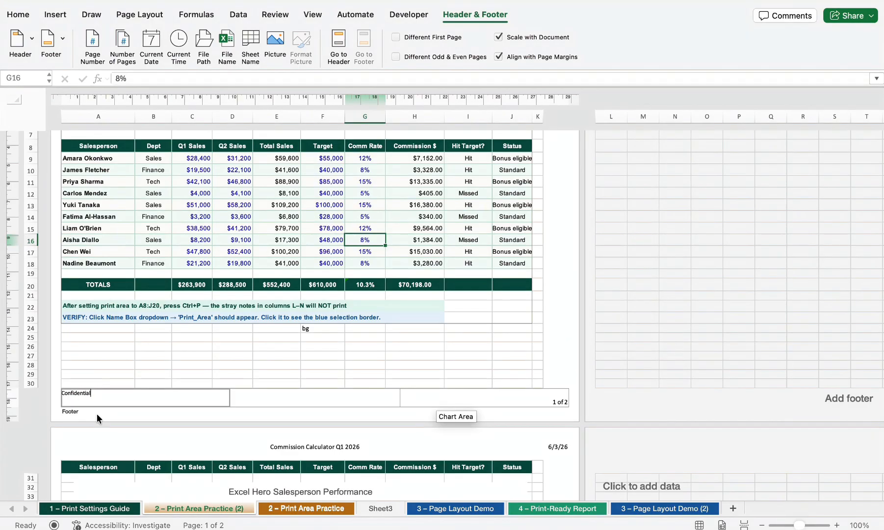
Check the pages in the print preview, then clear the sheet's print area to include the chart page.
key("super+p")
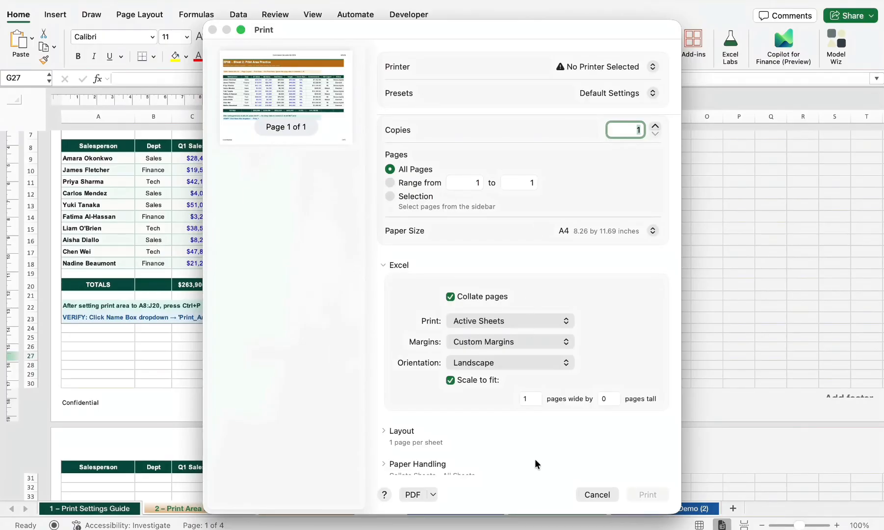
left_click(594, 496)
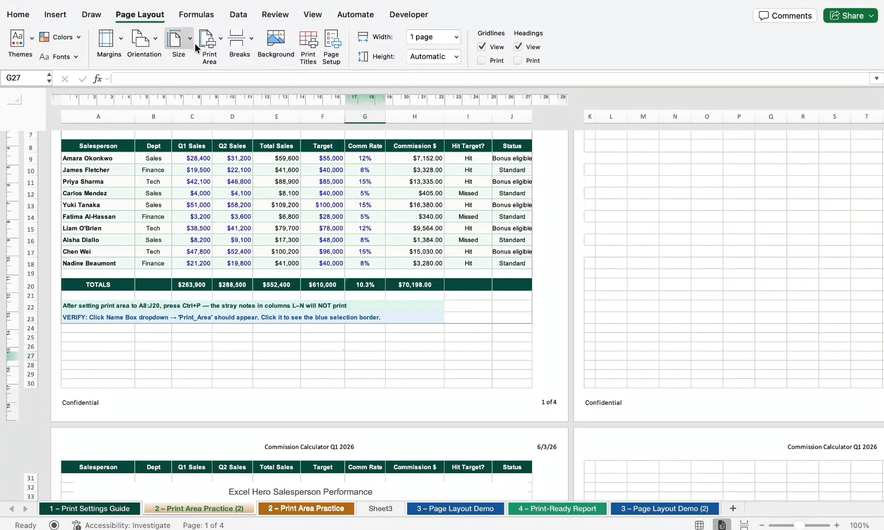
left_click(220, 41)
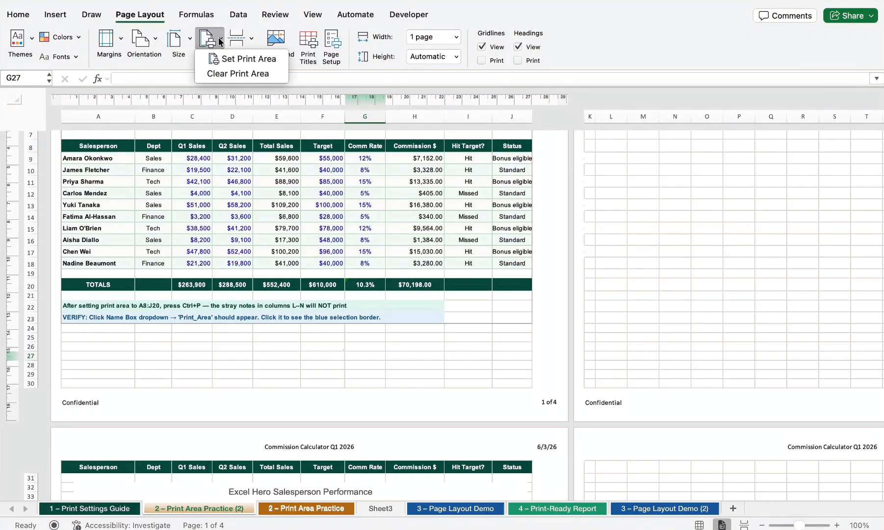
left_click(230, 74)
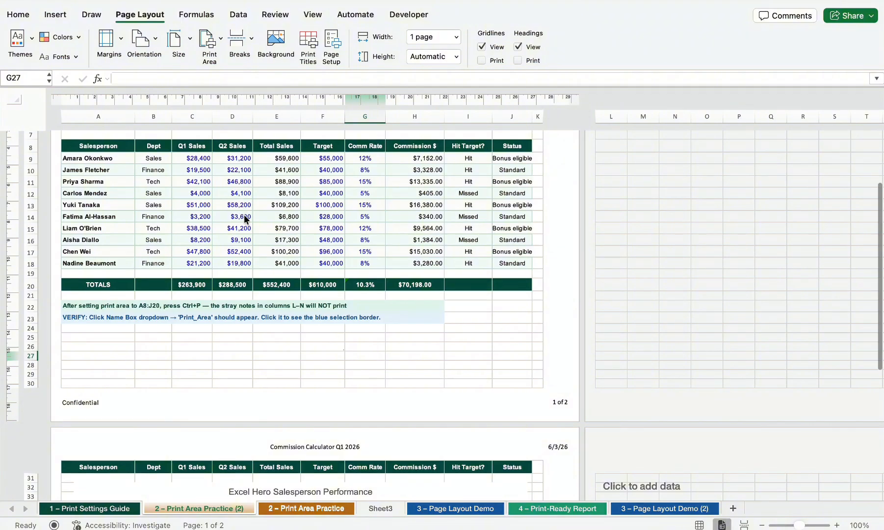
Save the printout as a PDF named EP08_Print_Settings_Workbook 1 in the EP 08 folder and review its pages.
key("super+p")
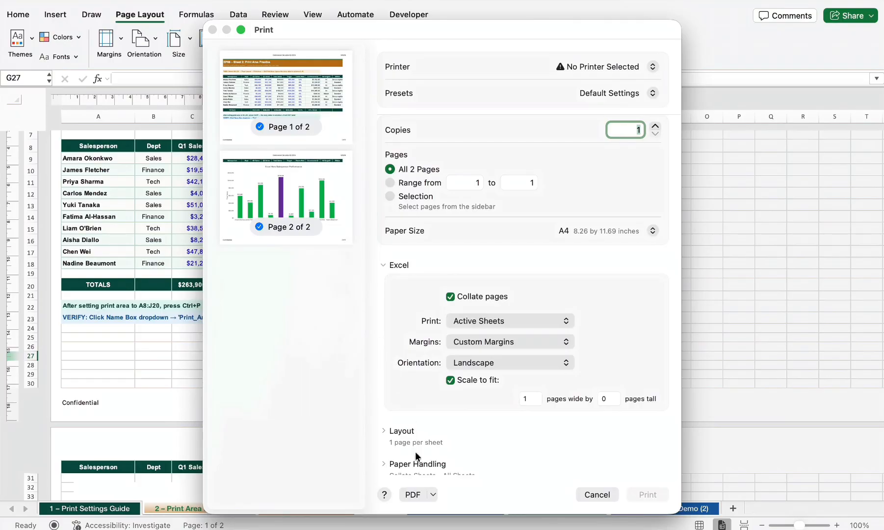
left_click(412, 495)
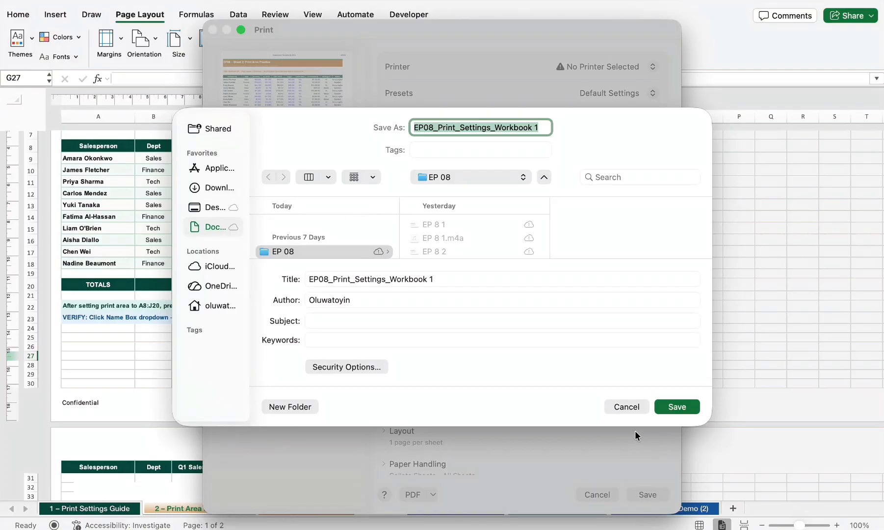
left_click(675, 406)
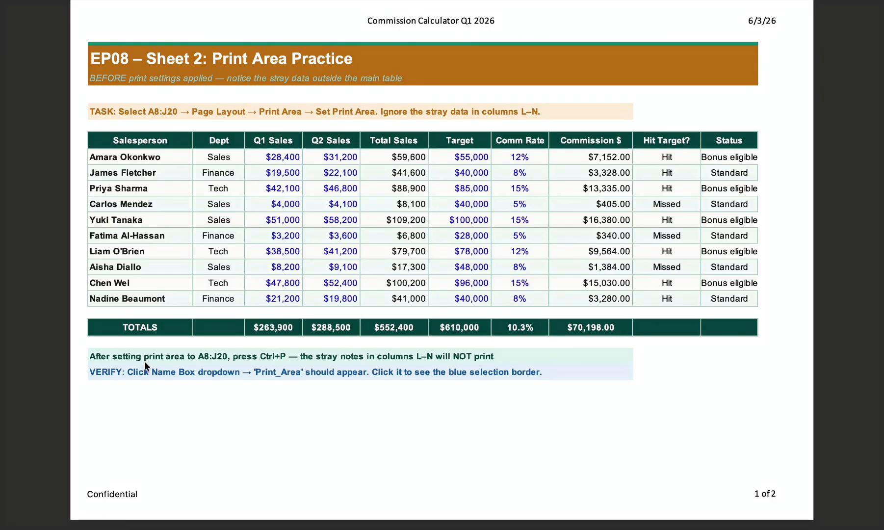
scroll(780, 431, "down", 1)
scroll(778, 430, "down", 3)
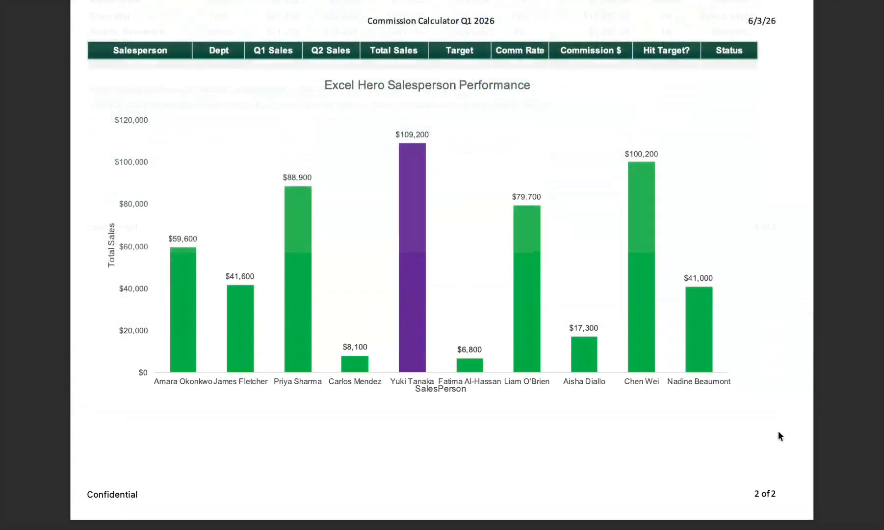